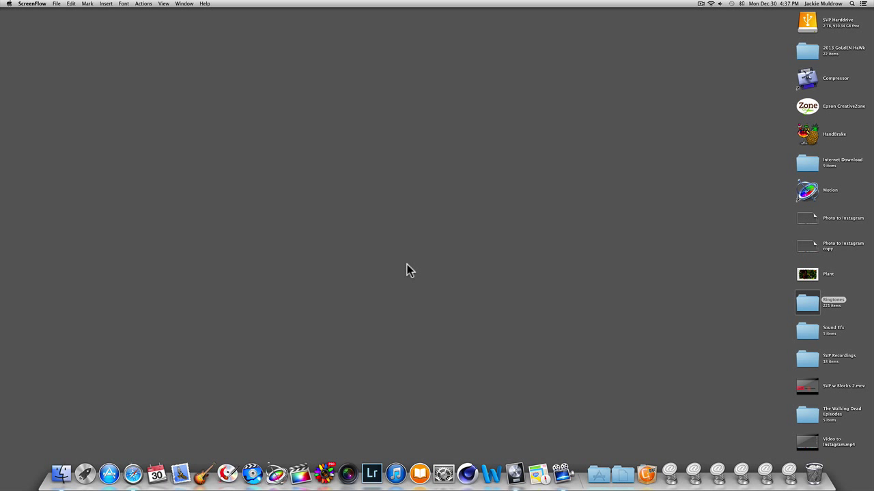
Switch to Logic Pro X, showing the 'Unfinished Business(UF)2 - Tracks' project
click(515, 471)
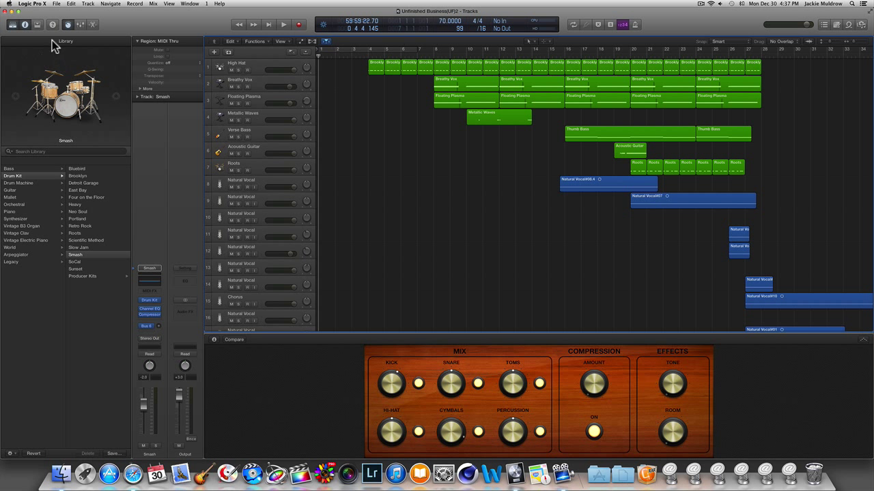
Close the current project and create a new untitled project with one audio track, Audio 1
click(57, 4)
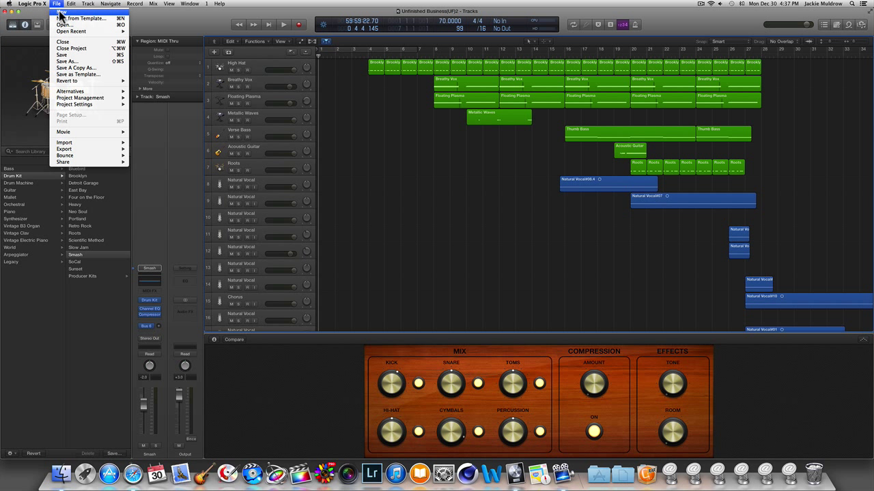
click(61, 11)
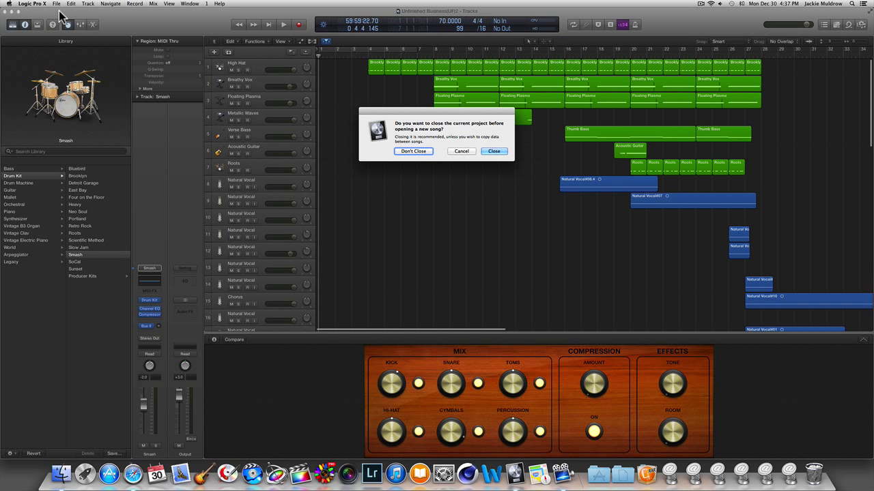
click(488, 152)
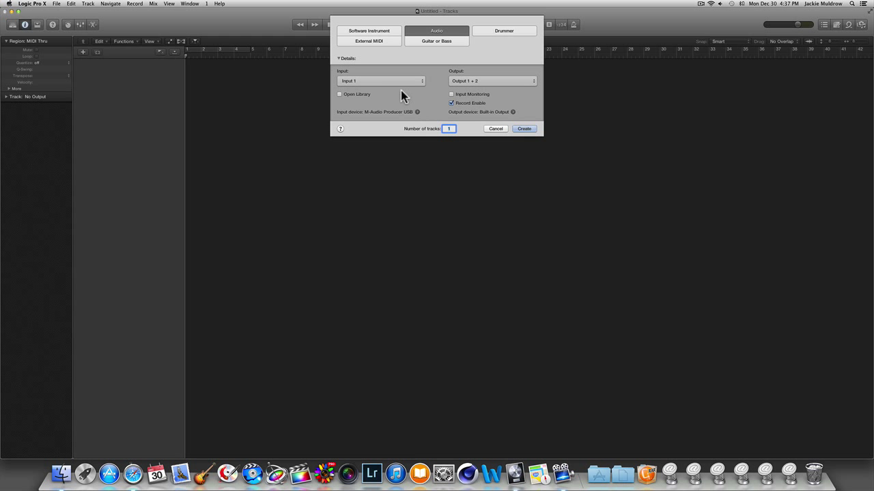
click(524, 128)
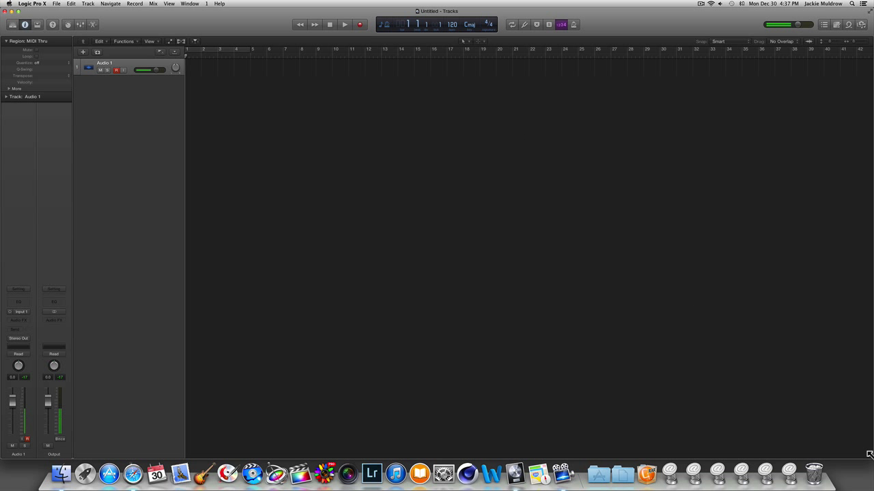
Preview football_-_theme.mp3 from the Ringtones folder and drag it into Logic as a second track
drag(869, 454, 762, 394)
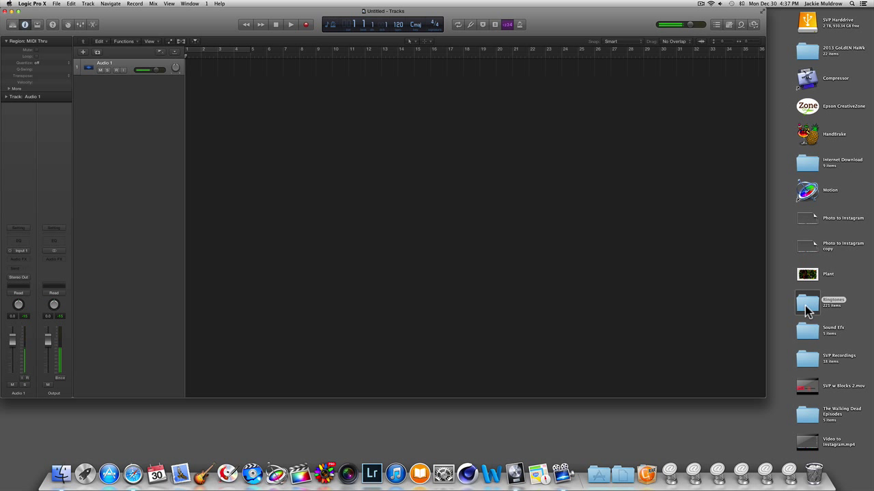
double_click(808, 308)
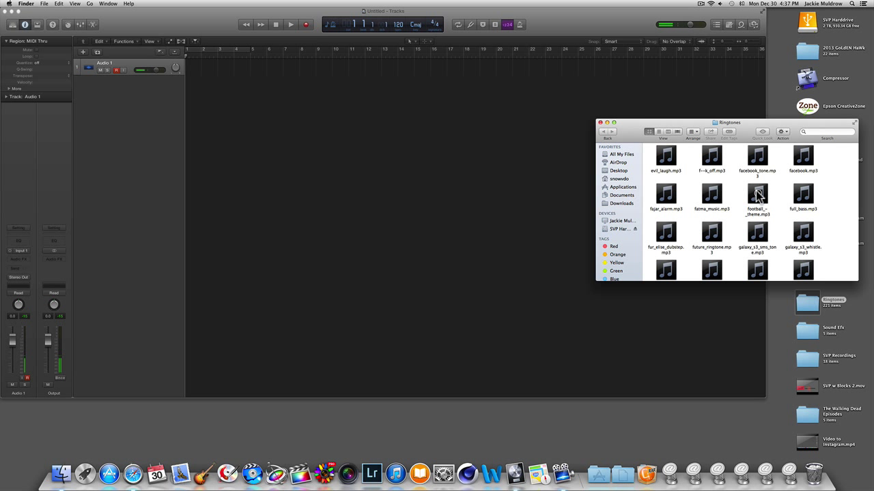
click(758, 196)
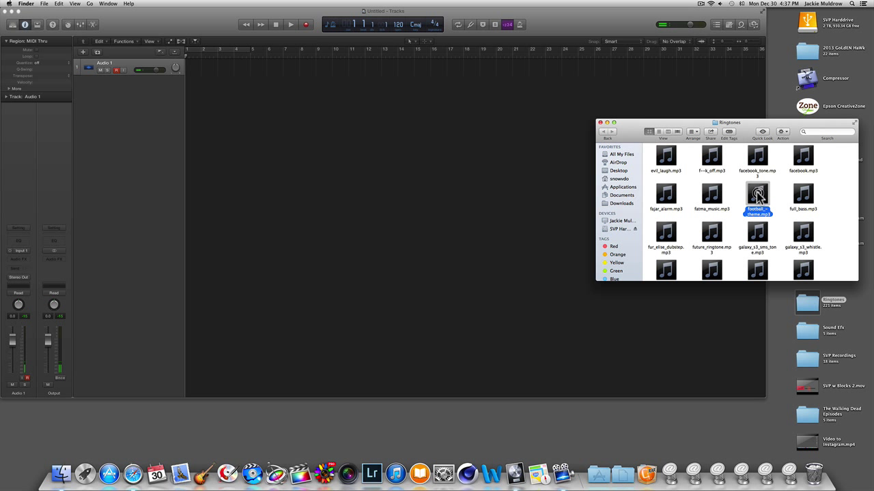
click(758, 196)
drag(754, 200, 357, 147)
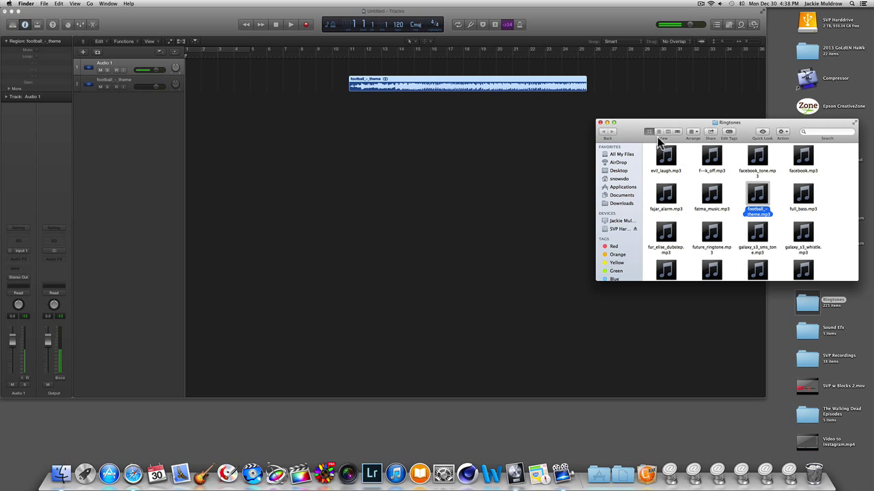
Close the Ringtones window, move the football theme region to bar 1, and play it to around bar 11
click(629, 134)
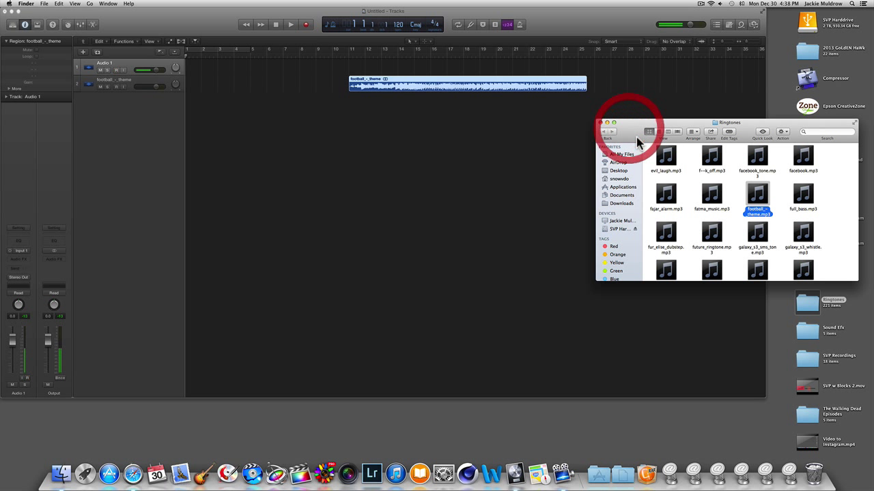
click(600, 123)
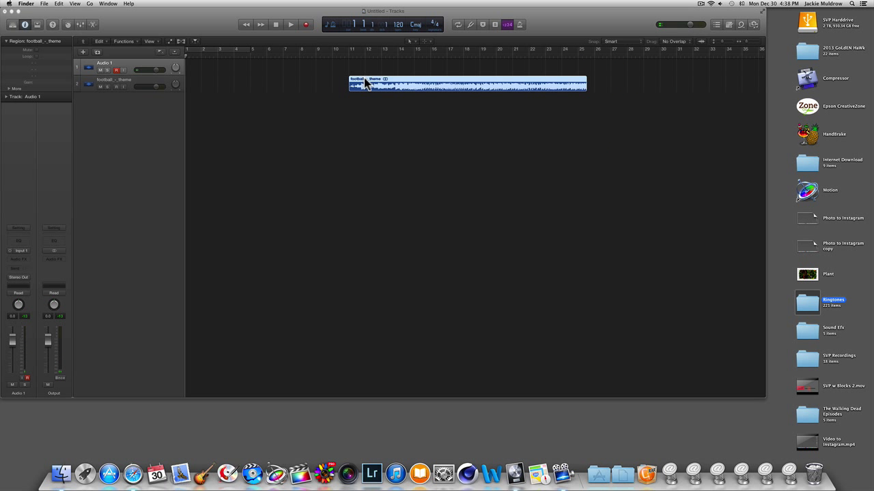
drag(365, 82, 202, 98)
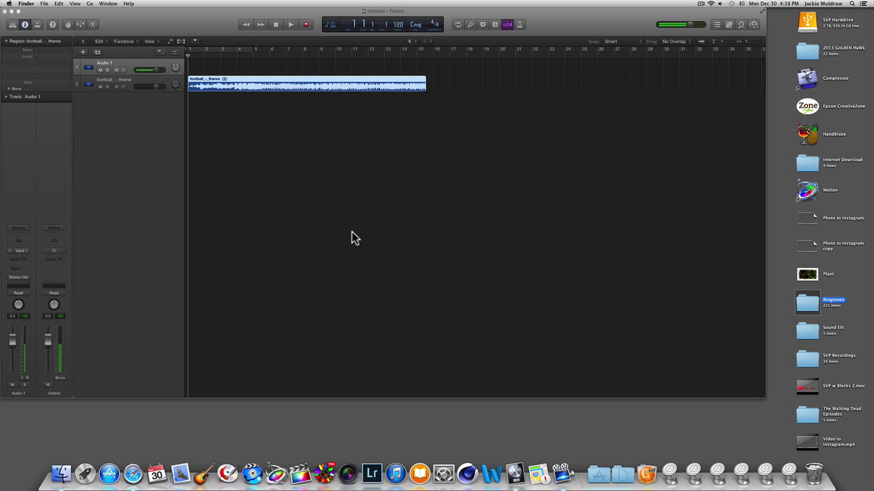
click(289, 26)
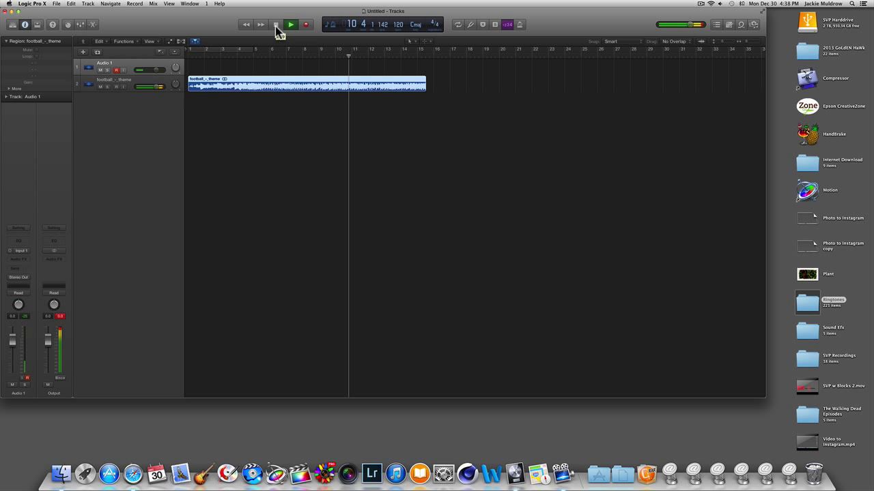
click(276, 25)
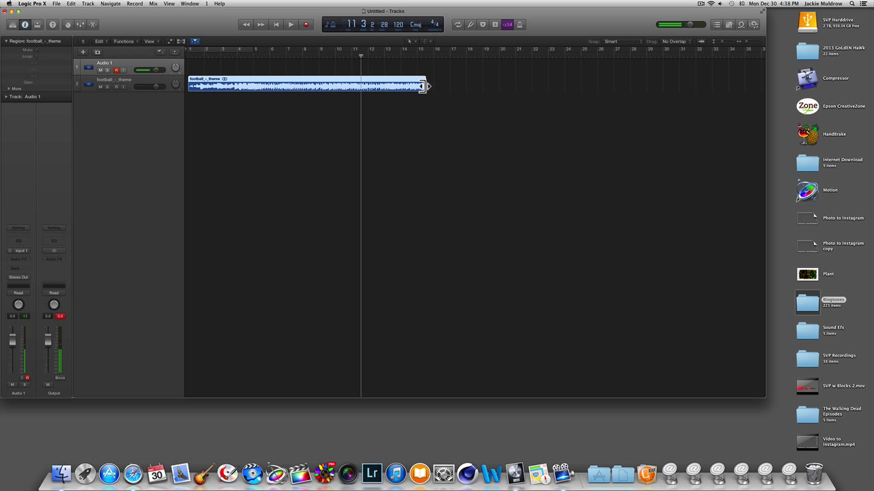
Trim the football theme region to end near bar 12 and set a cycle range over bars 1–12
drag(425, 86, 367, 85)
click(361, 88)
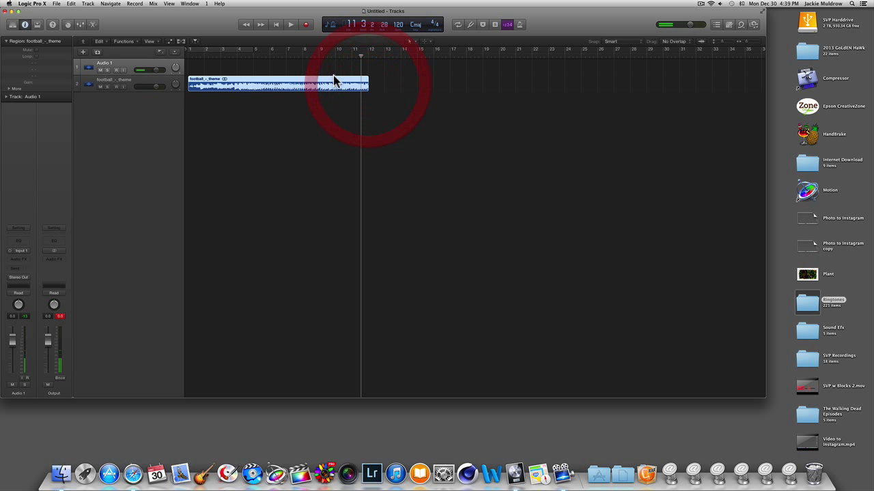
click(223, 51)
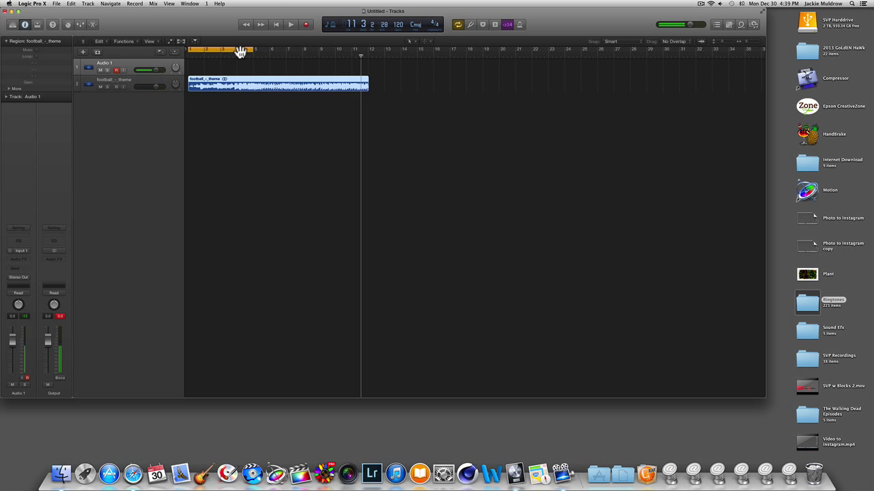
drag(250, 49, 363, 58)
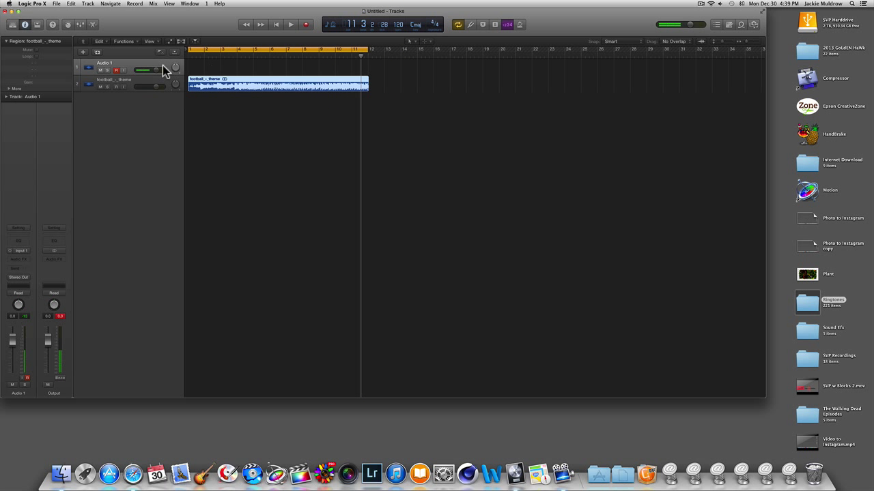
In the Bounce settings, switch the format from MP3 to M4A: AAC
click(57, 4)
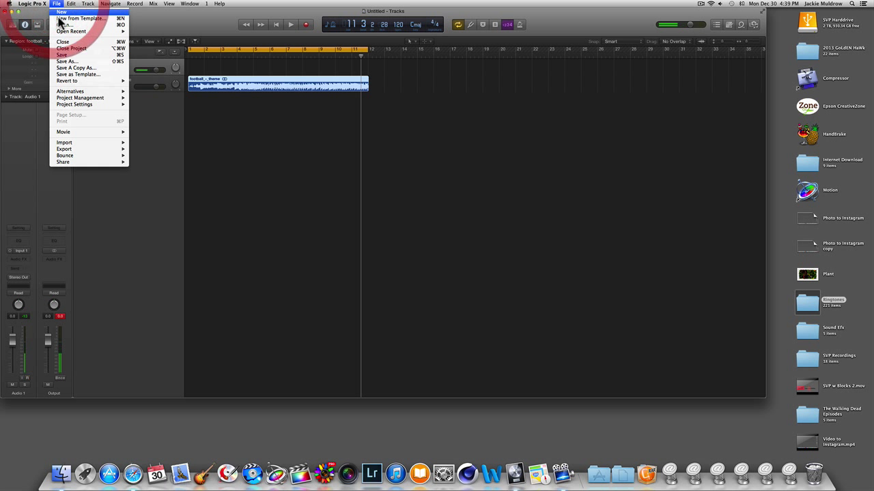
mouse_move(73, 157)
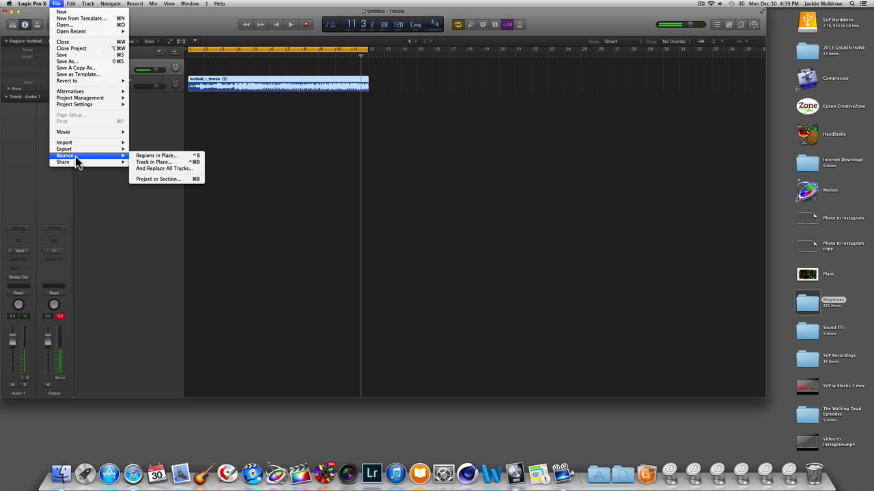
click(154, 179)
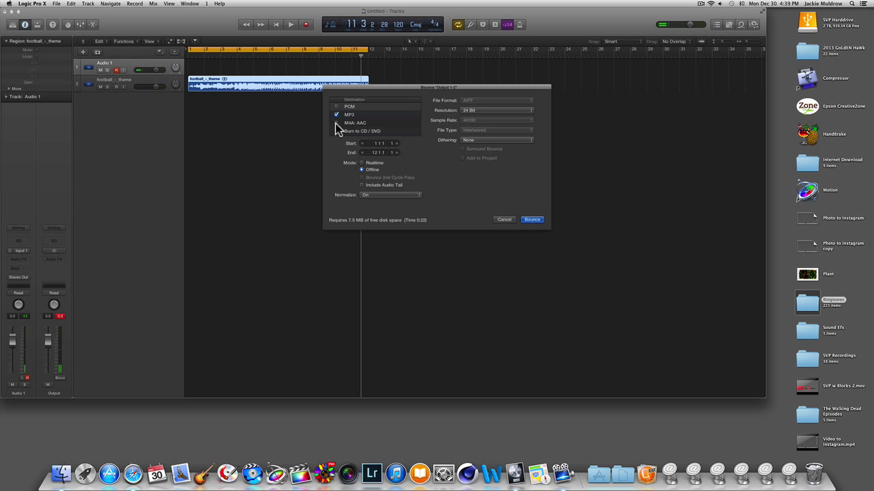
click(336, 116)
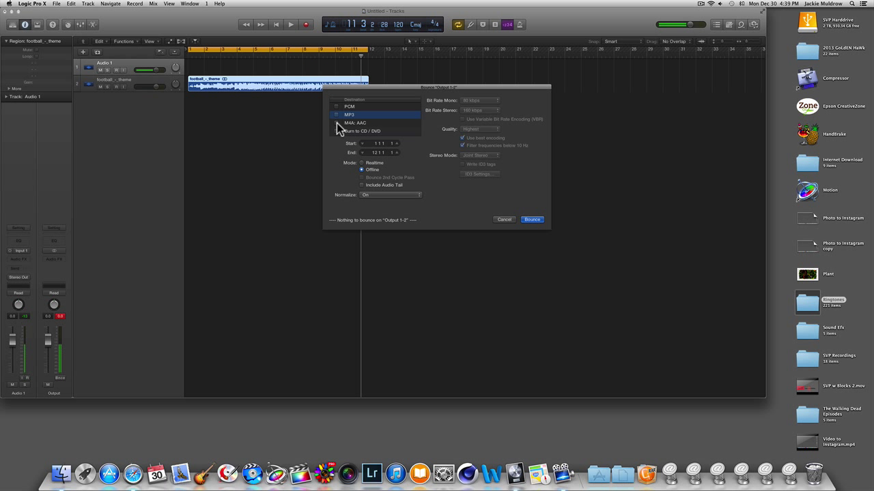
click(337, 122)
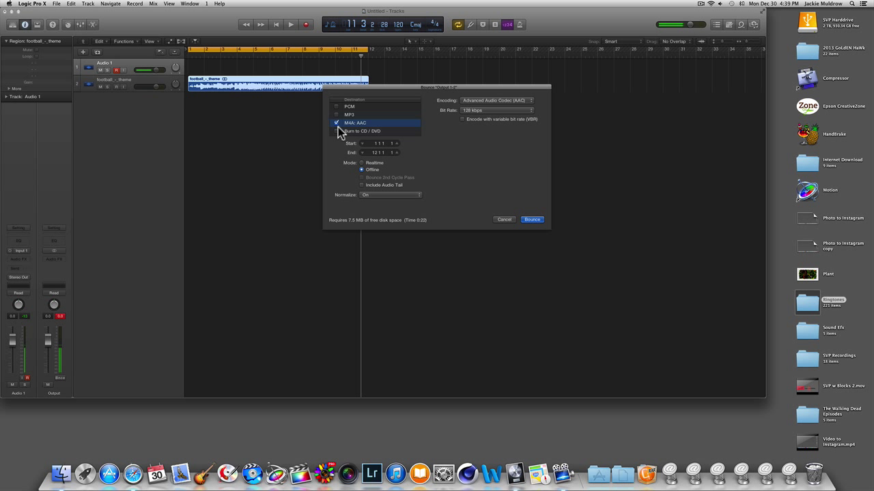
Bounce the clip to the Desktop as Football.m4a
click(538, 219)
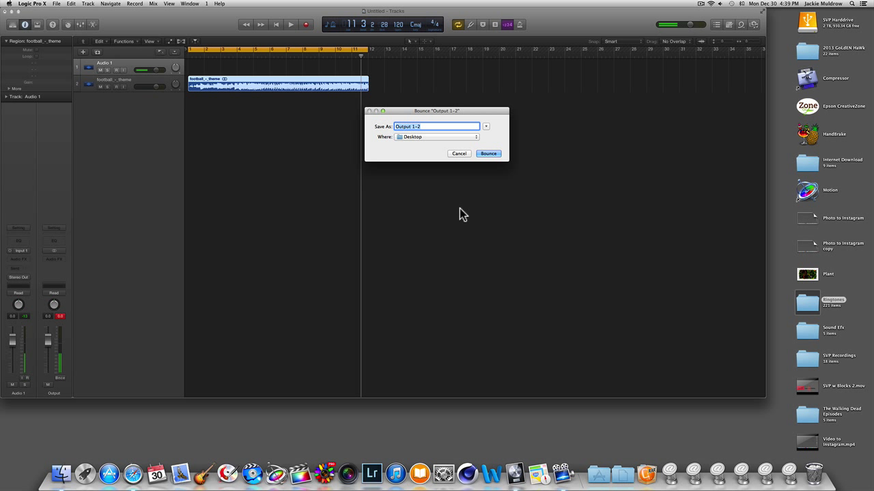
text(Footb)
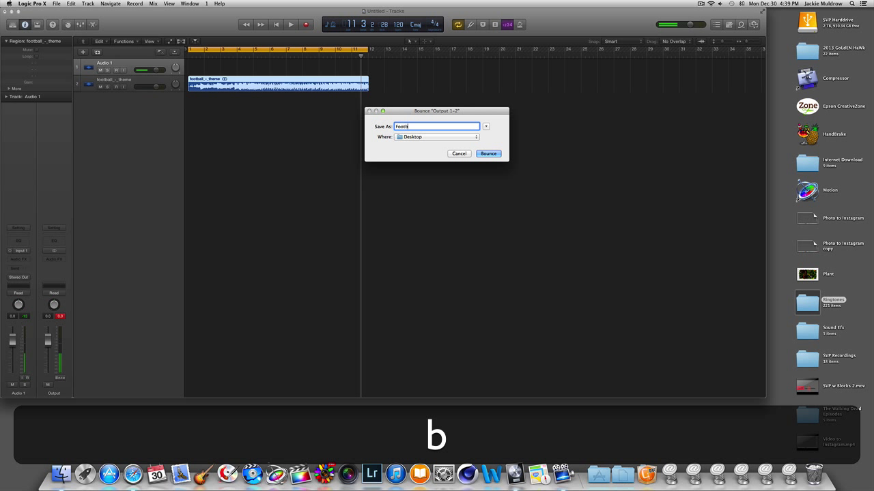
text(all)
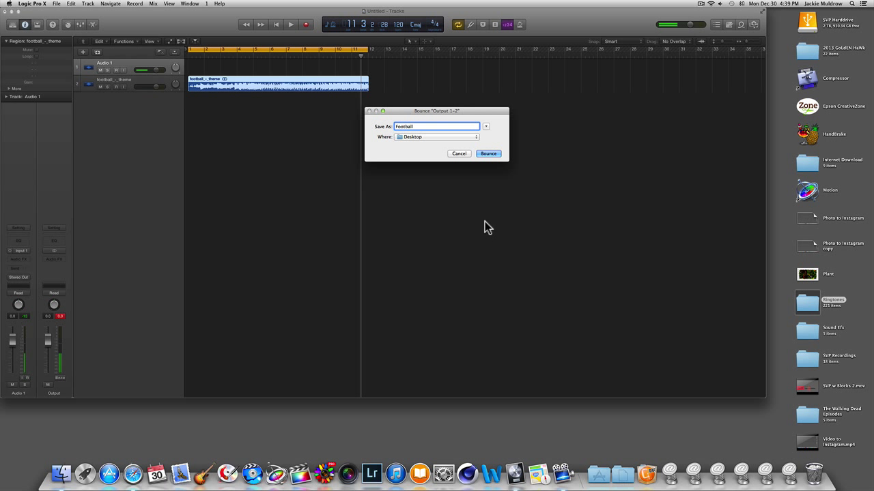
click(488, 154)
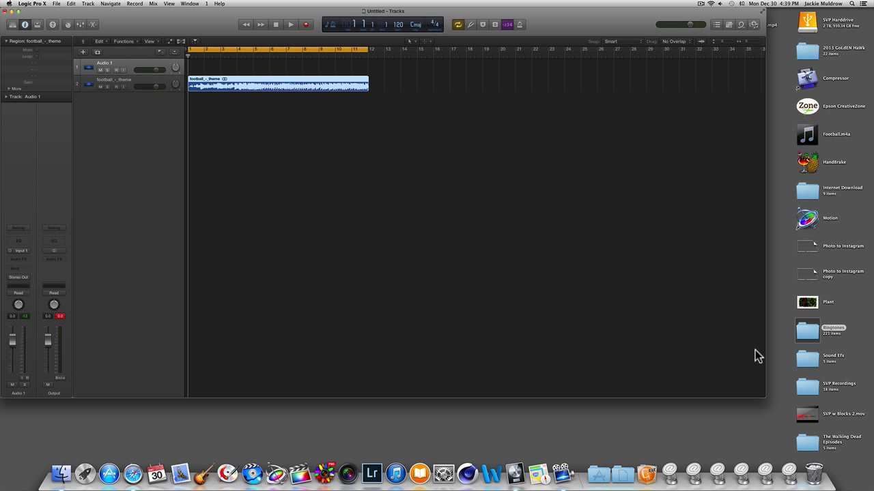
Rename the desktop file Football.m4a to Football.m4r and confirm using the .m4r extension
drag(763, 397, 716, 394)
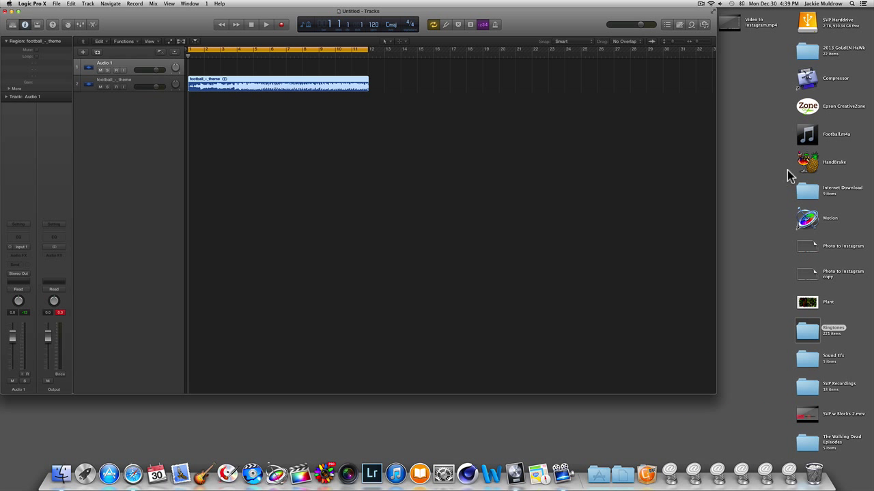
click(810, 134)
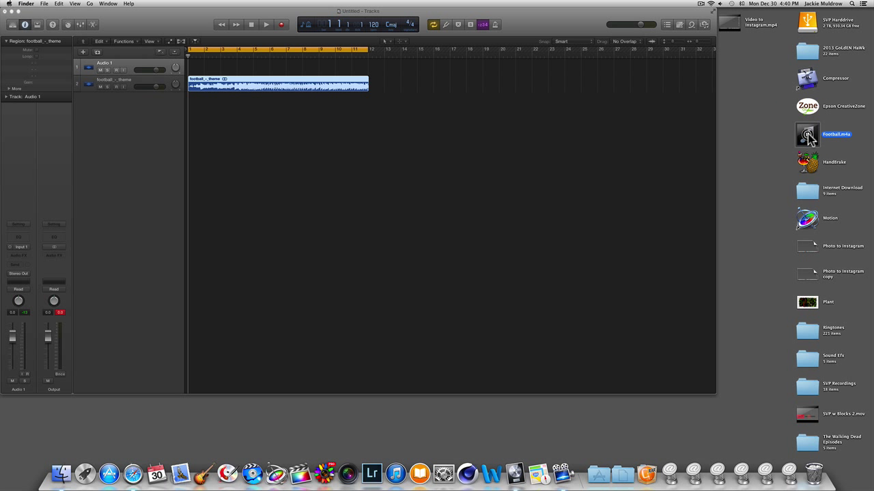
click(809, 136)
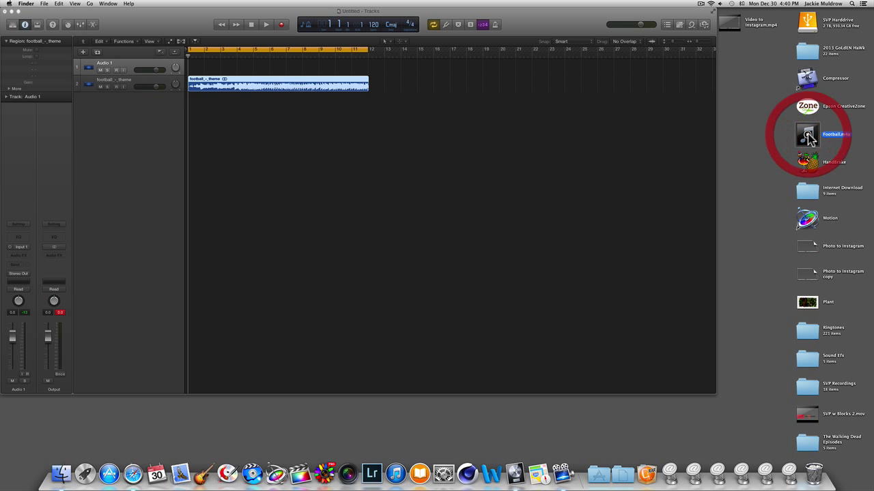
click(847, 136)
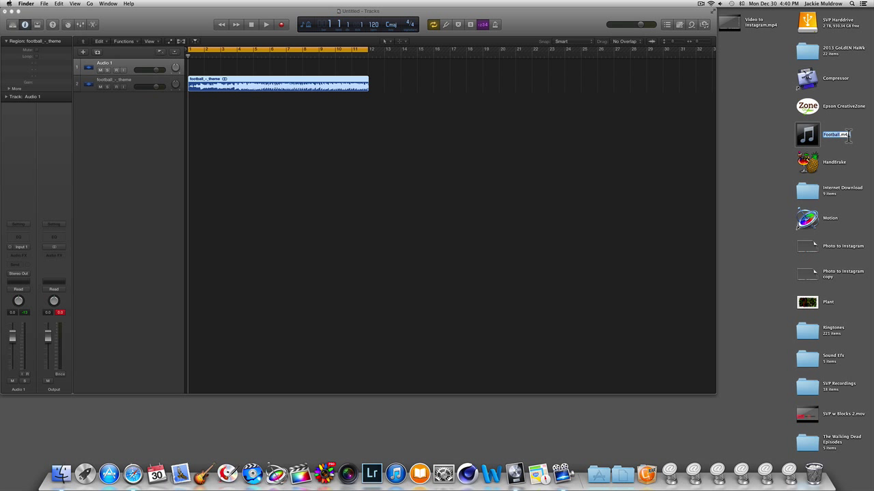
click(851, 158)
text(r)
key(Return)
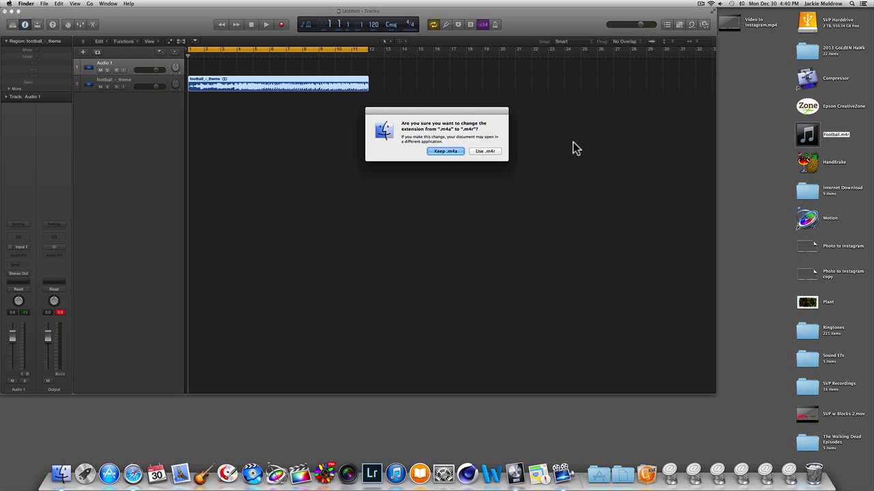
click(486, 151)
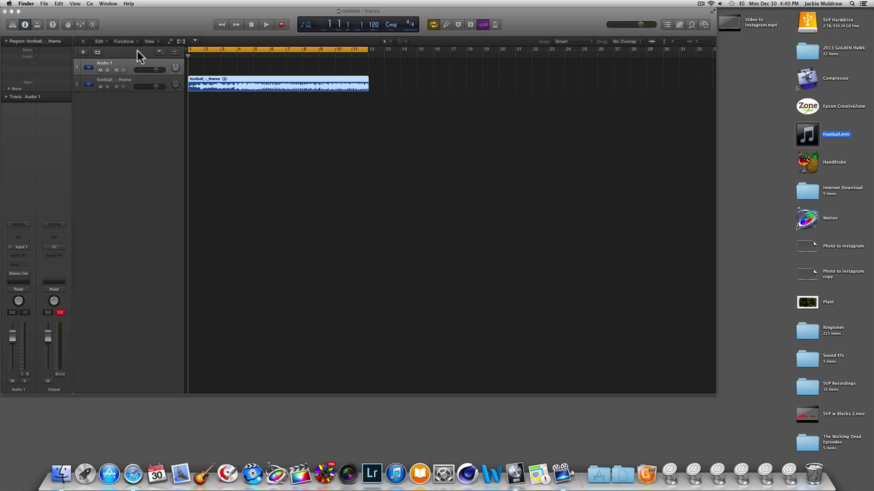
Quit Logic Pro X, discarding the untitled project without saving
click(119, 27)
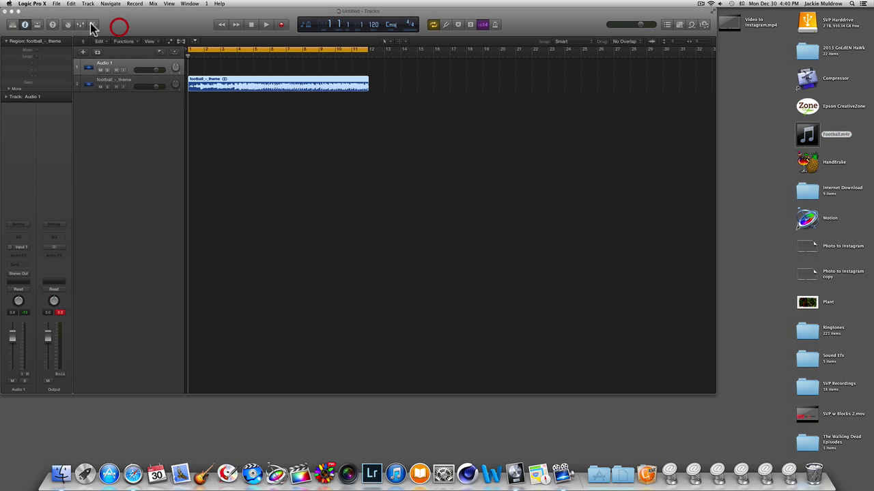
click(40, 4)
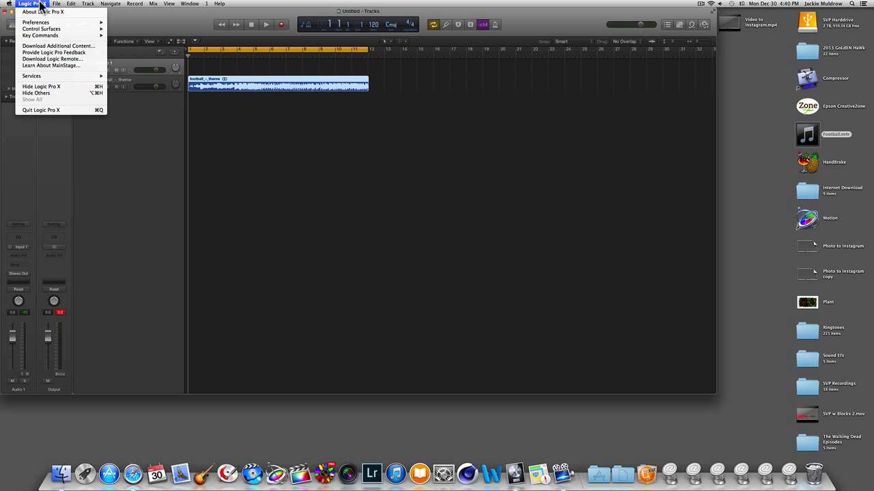
click(32, 109)
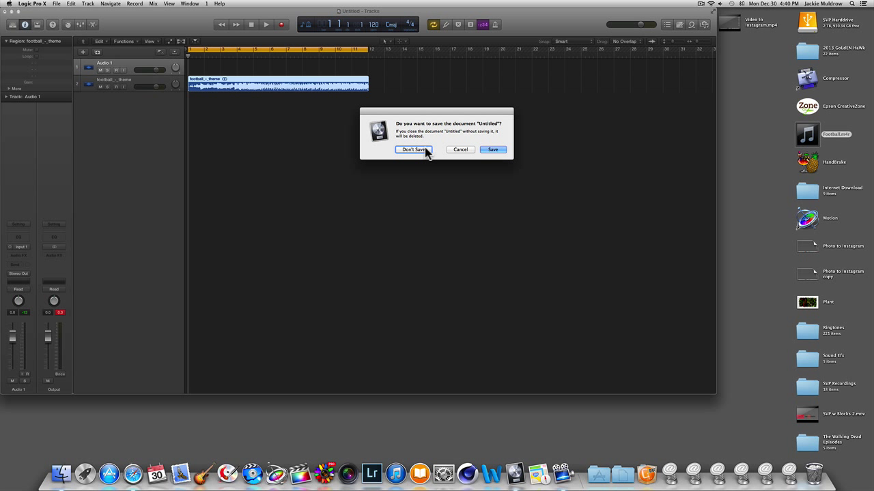
click(425, 149)
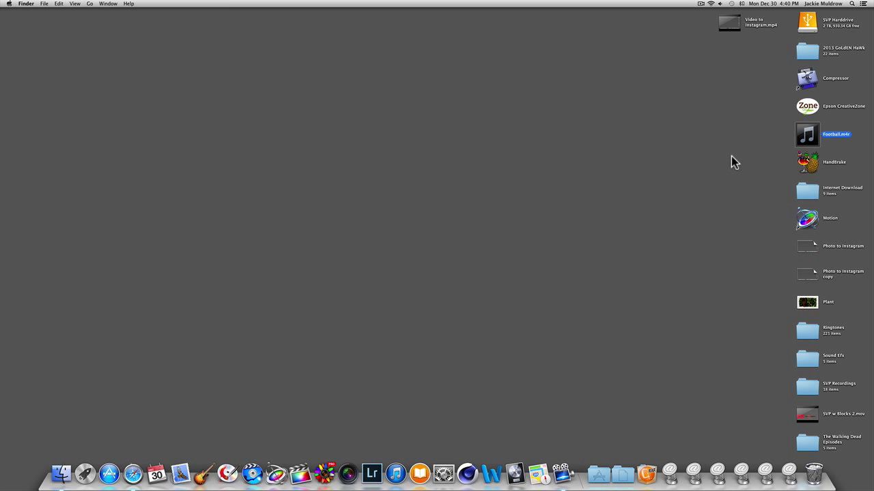
Launch iTunes, switch the library to Tones, and add Football.m4r to it
click(396, 474)
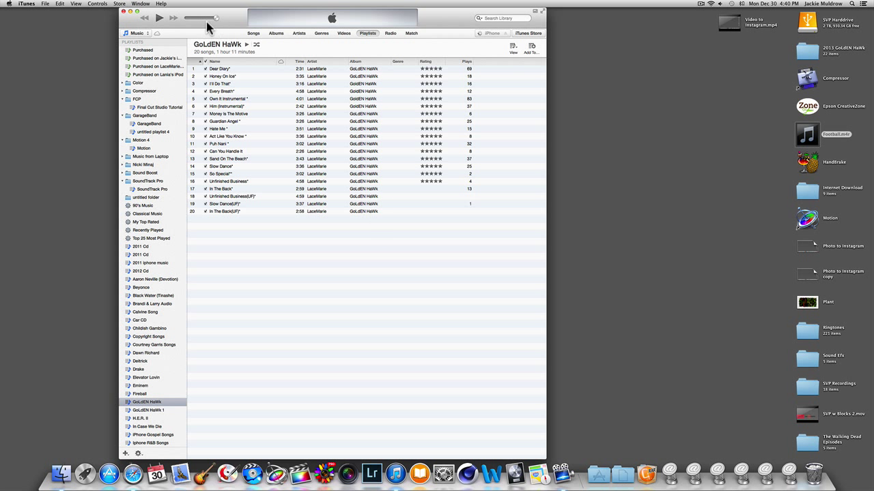
click(139, 33)
click(140, 70)
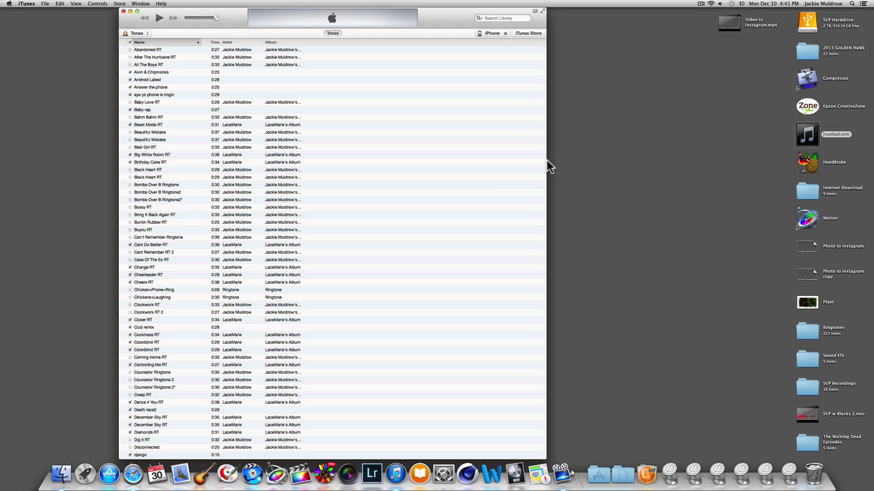
drag(805, 142, 384, 166)
scroll(203, 258, down, 5)
scroll(204, 258, down, 6)
scroll(204, 258, down, 3)
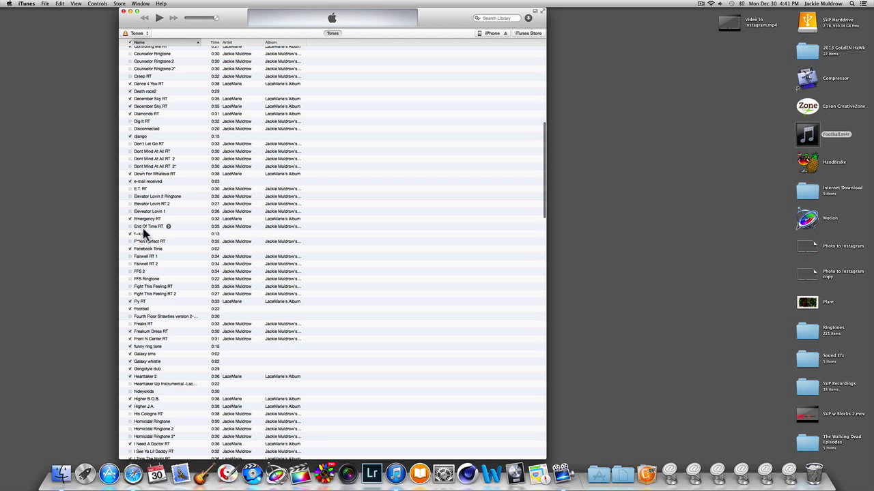
Play the new 0:22 Football tone briefly to check it, then pause
click(142, 309)
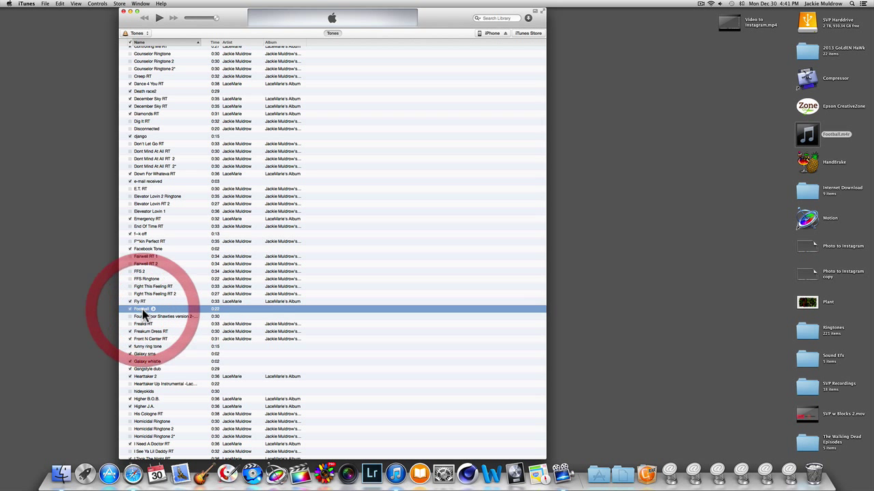
click(159, 19)
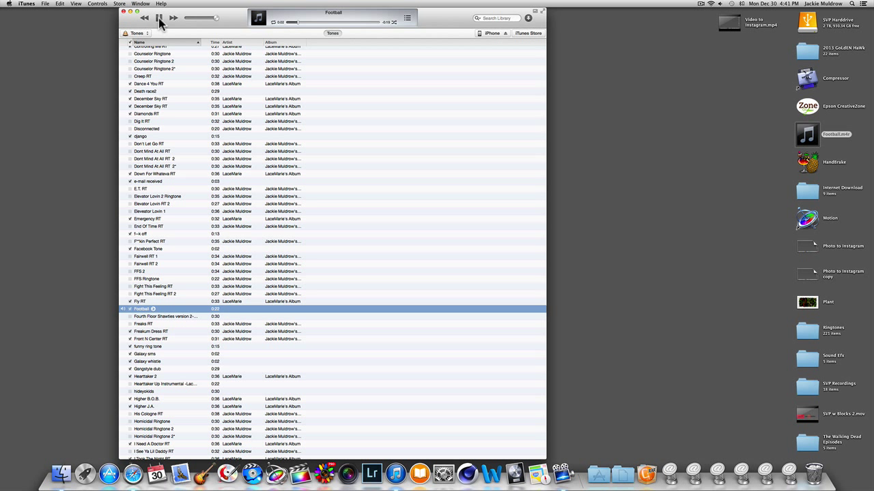
click(158, 19)
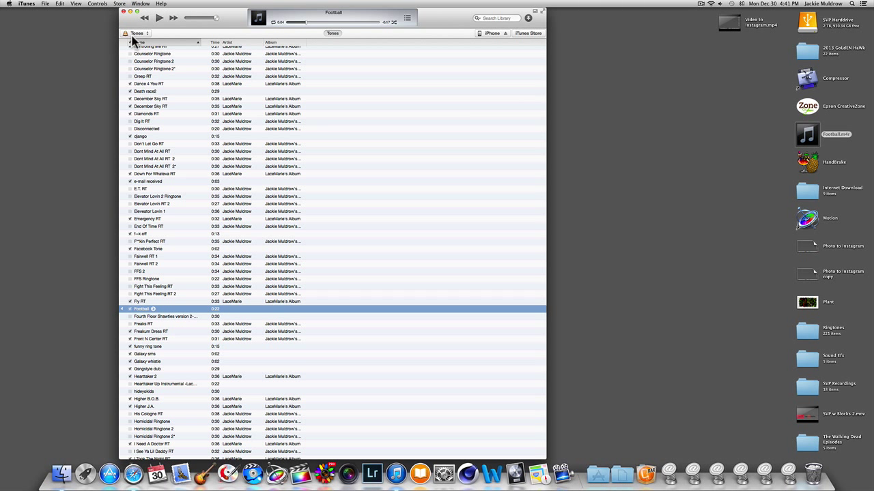
Check Football in the iPhone's Tones sync list, making 35 selected, and apply to sync
click(490, 34)
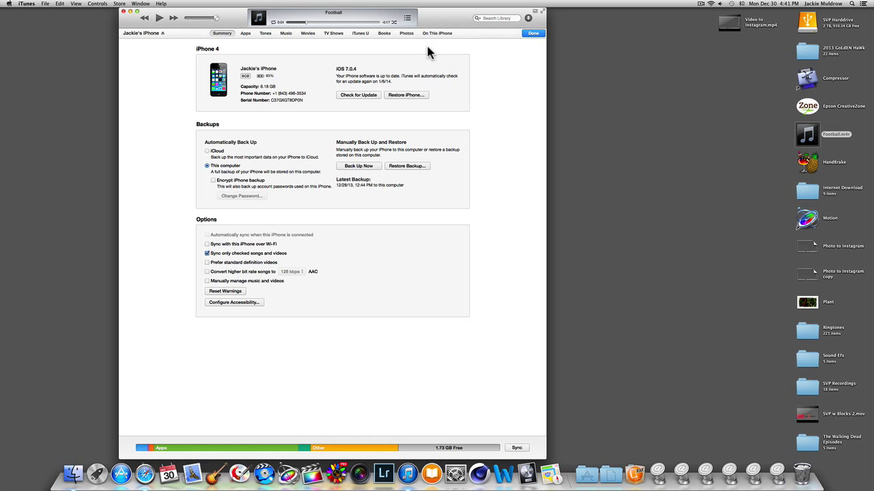
click(265, 33)
scroll(171, 256, down, 3)
scroll(170, 254, down, 3)
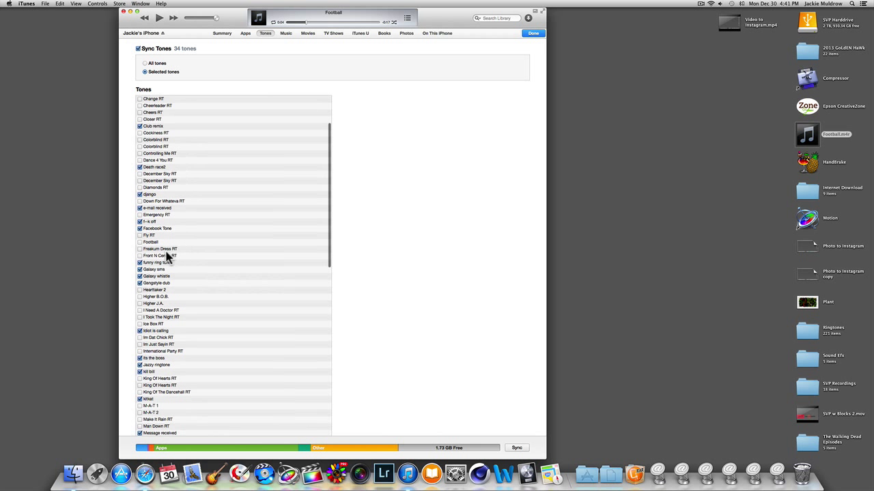
click(140, 243)
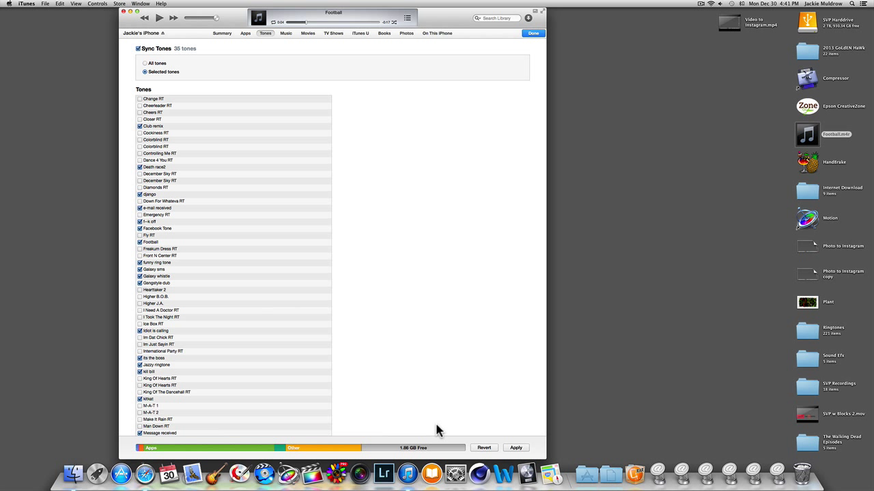
click(515, 449)
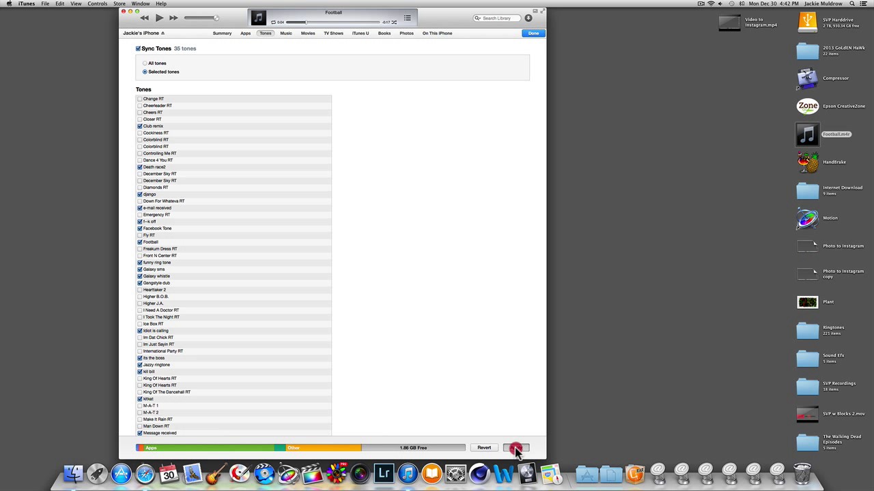